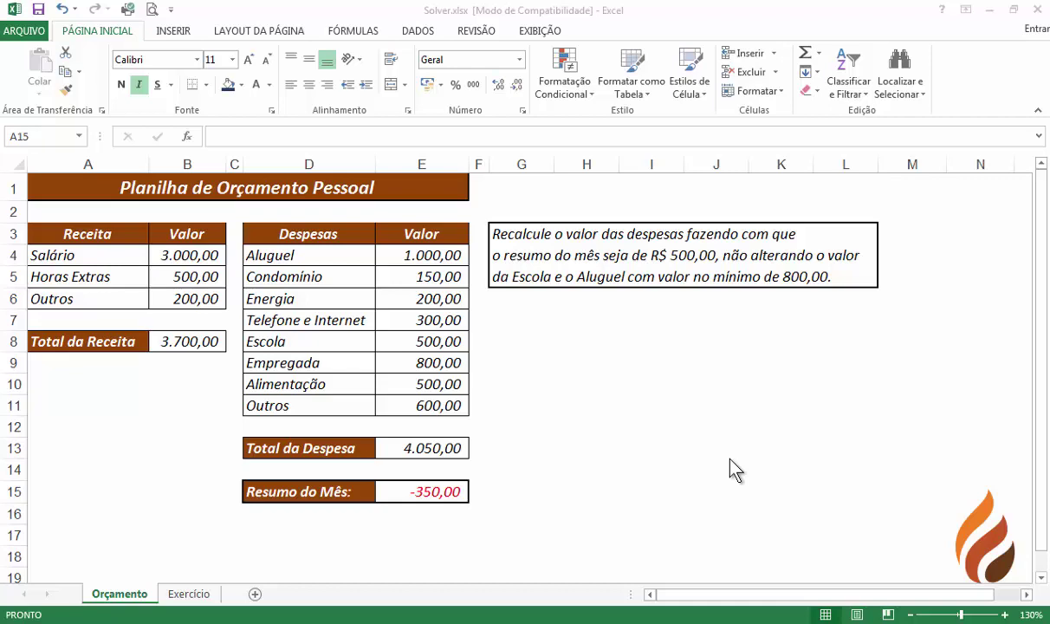
- Enable the Solver add-in through the Excel add-ins options
left_click(419, 32)
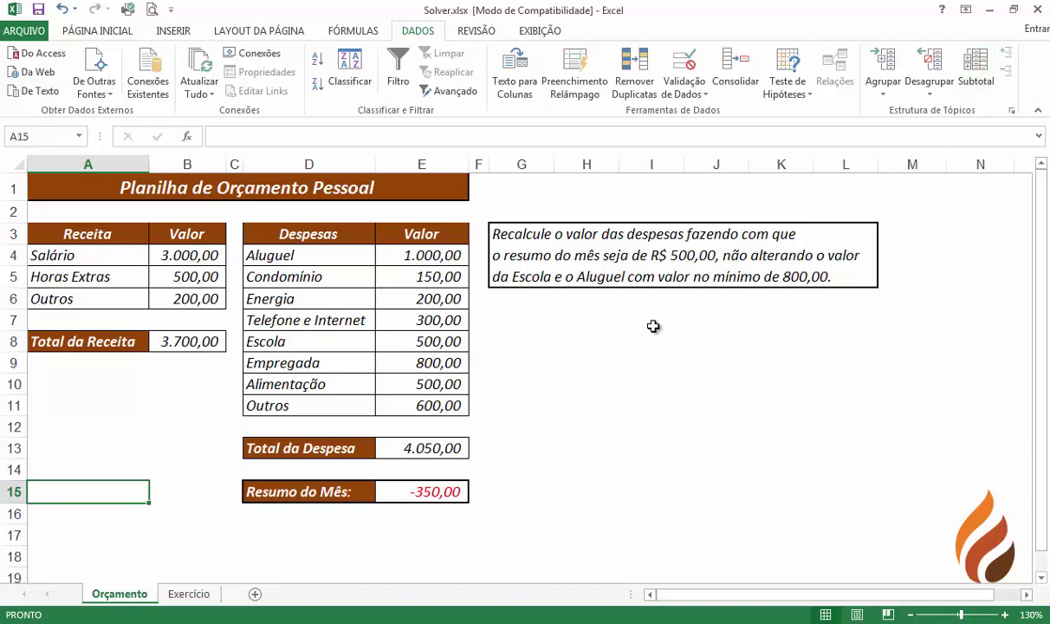
left_click(24, 30)
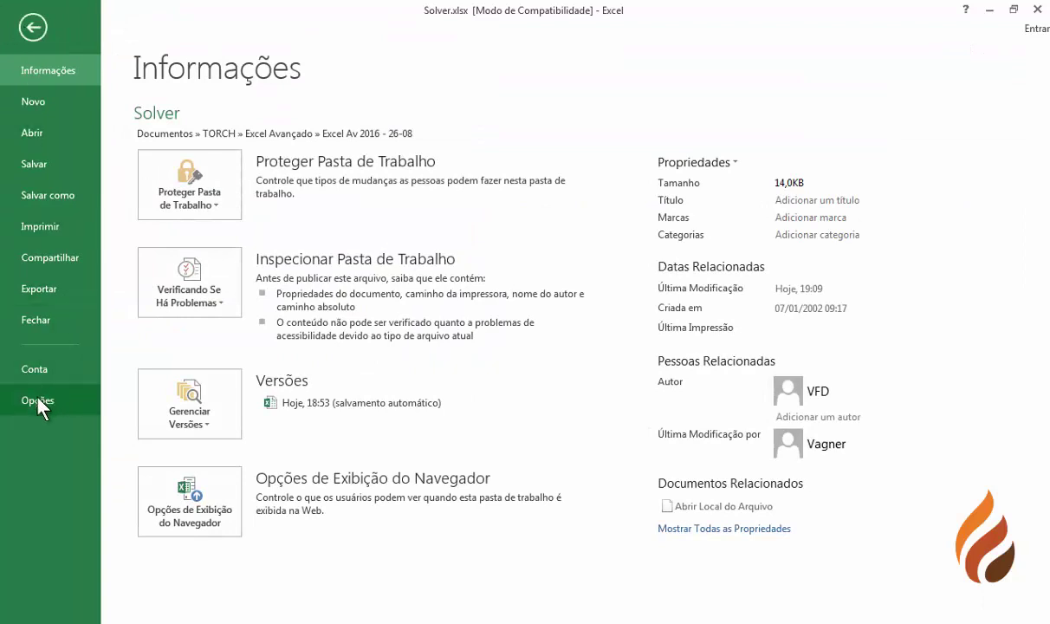
left_click(38, 400)
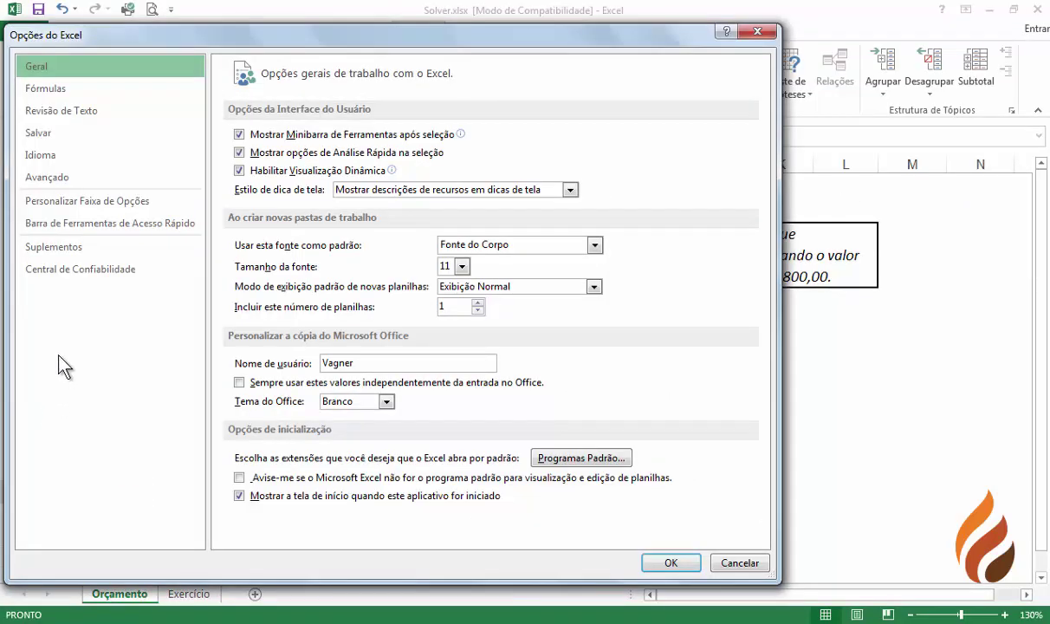
left_click(52, 251)
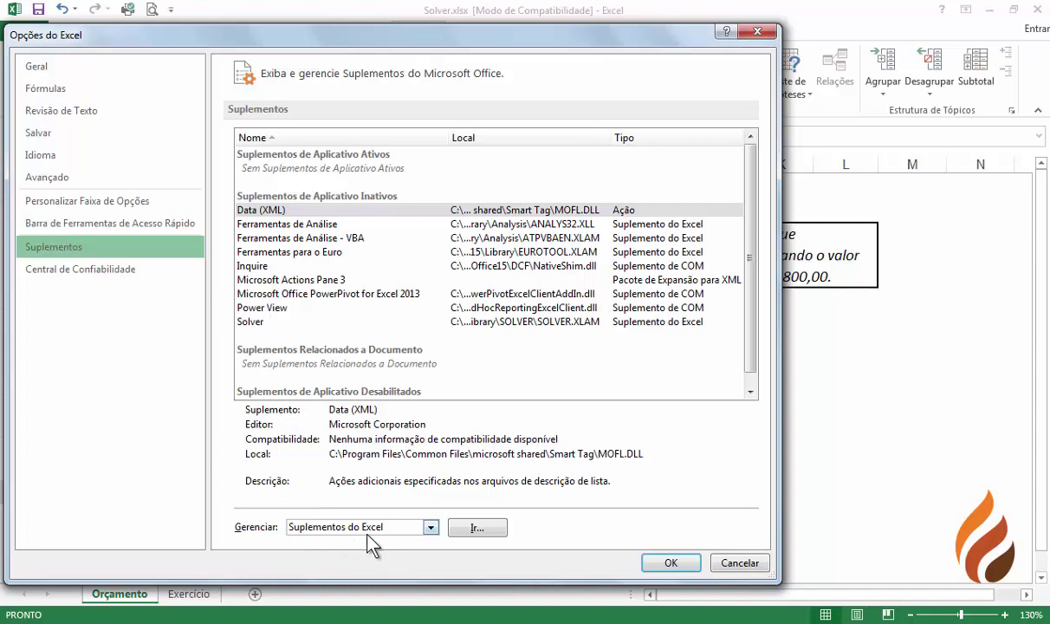
left_click(474, 530)
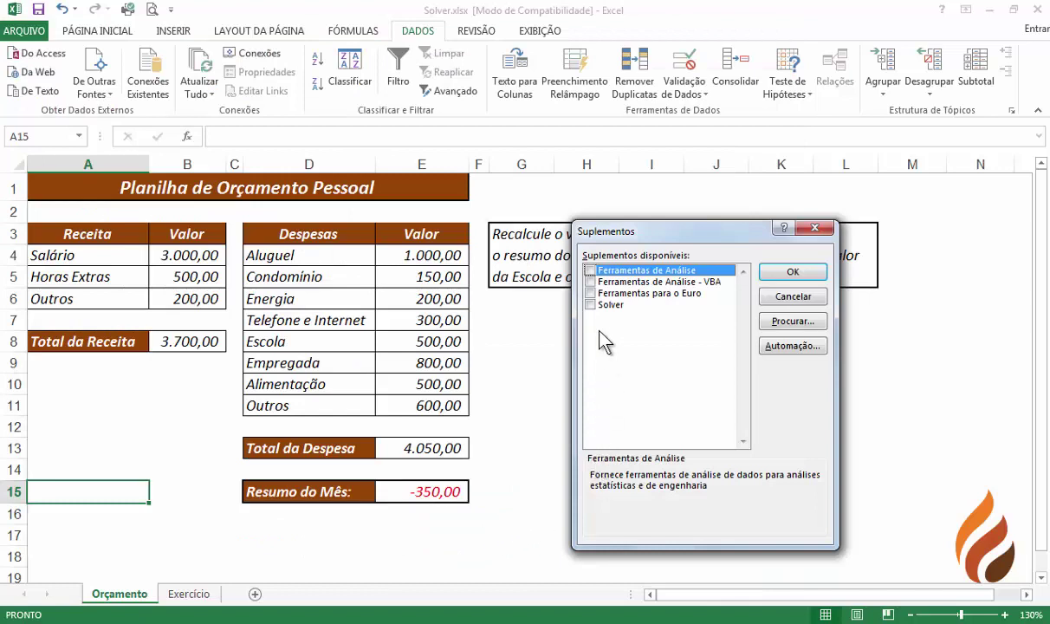
left_click(590, 305)
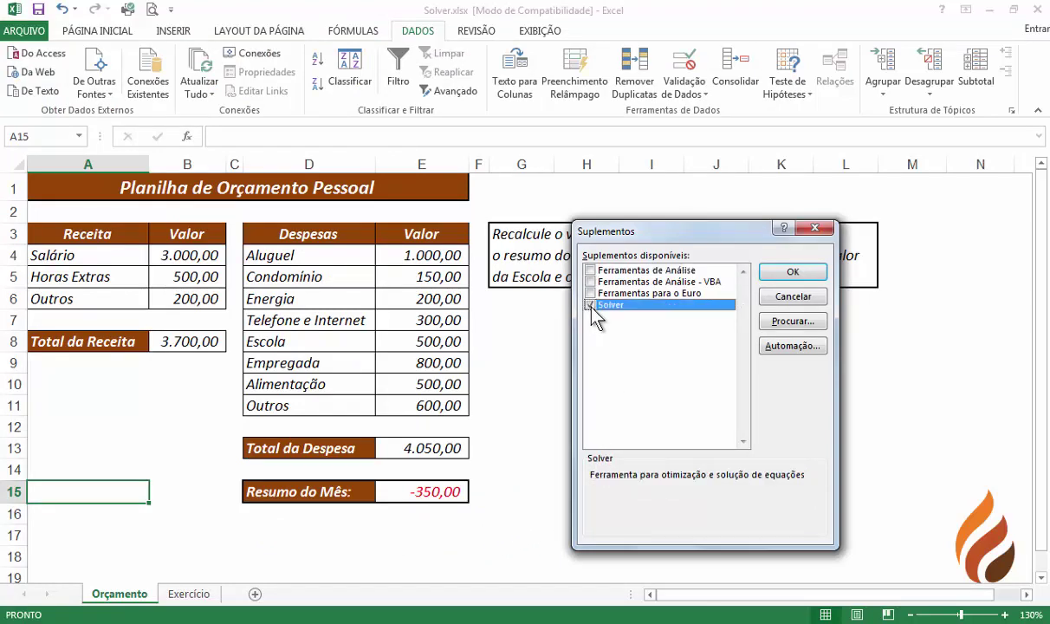
left_click(785, 275)
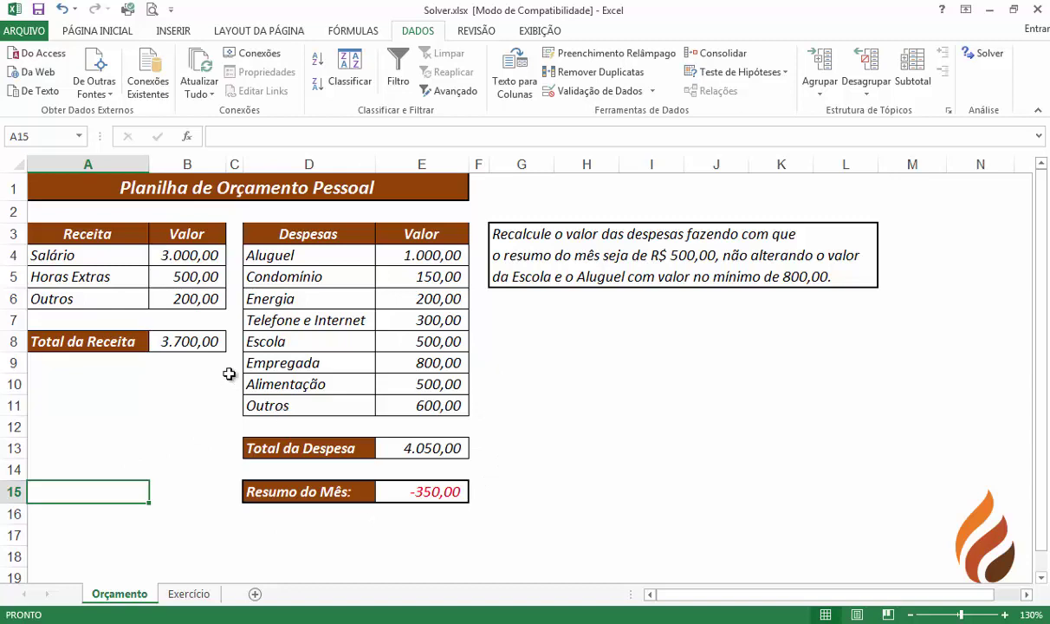
- Examine the formulas behind Total da Receita, Total da Despesa and Resumo do Mês
left_click(193, 344)
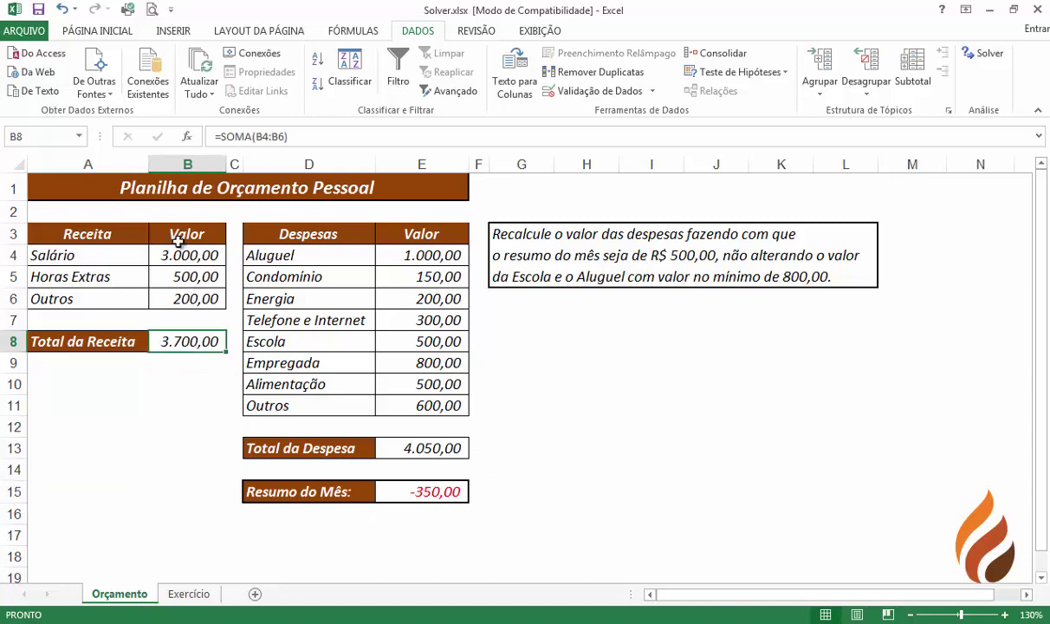
left_click(450, 459)
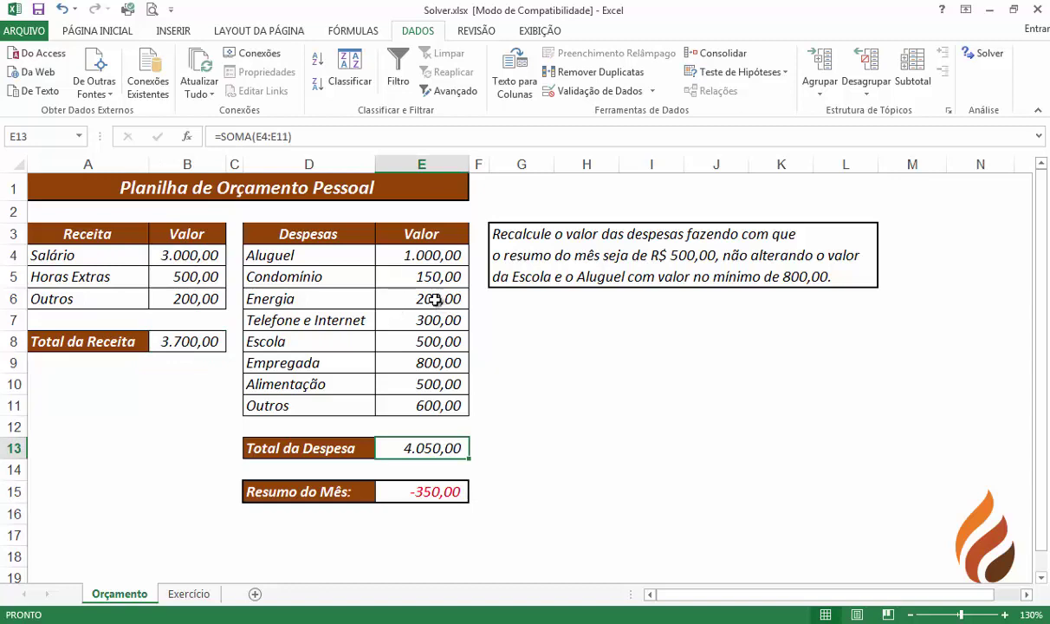
left_click(422, 493)
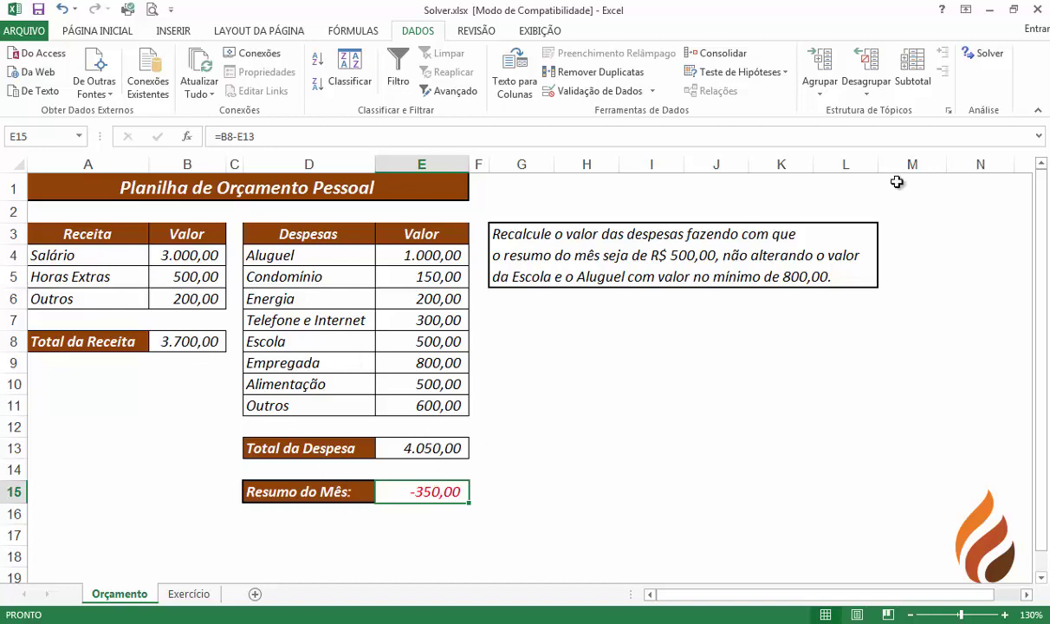
- Open Solver and reset all of its existing parameters, keeping the budget cells in view
left_click(988, 56)
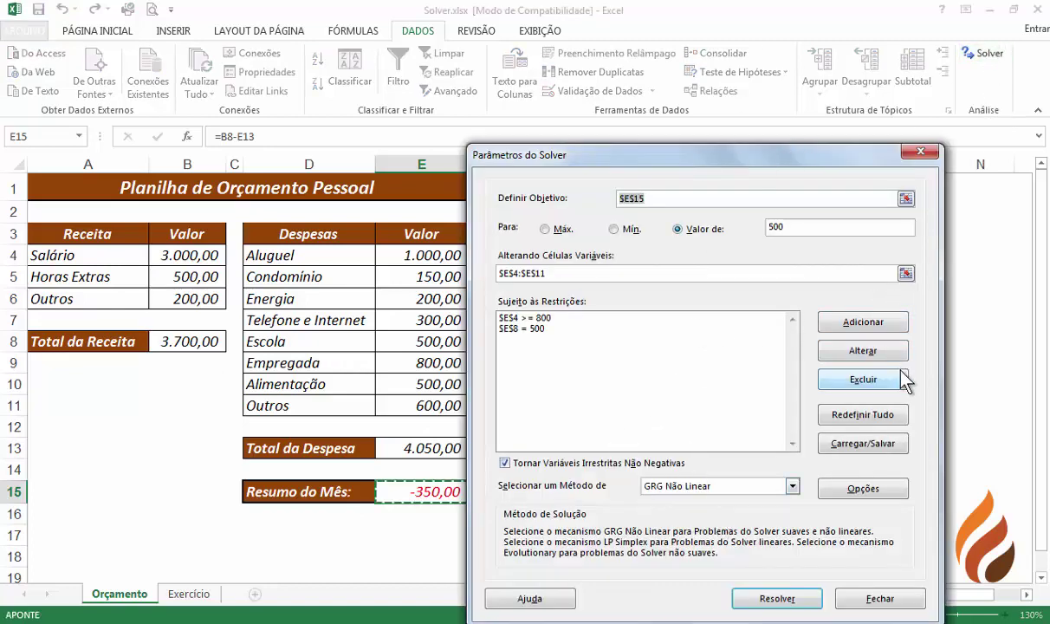
left_click(863, 416)
left_click(614, 376)
left_click_drag(614, 156, 638, 330)
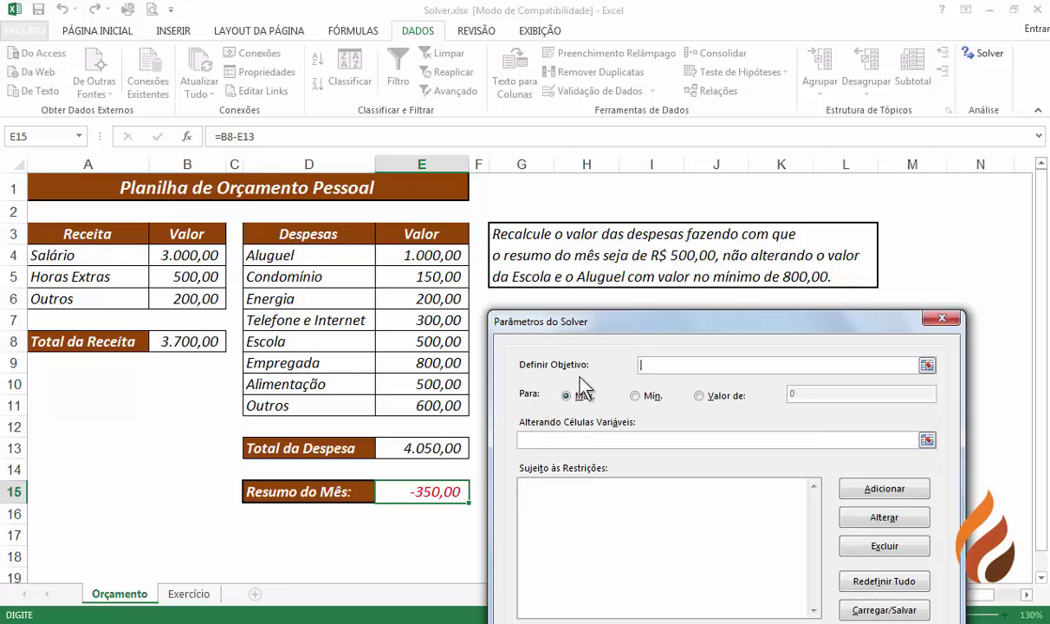
- Set the Solver objective to cell E15 with a target value of 500, using E4:E11 as the variable cells
left_click(437, 492)
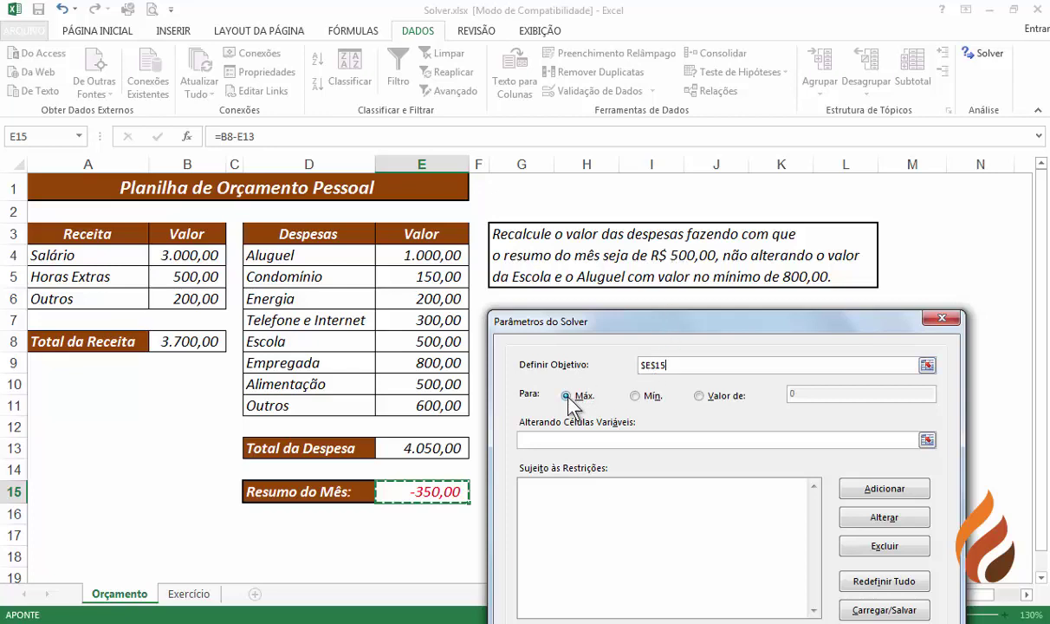
left_click(698, 396)
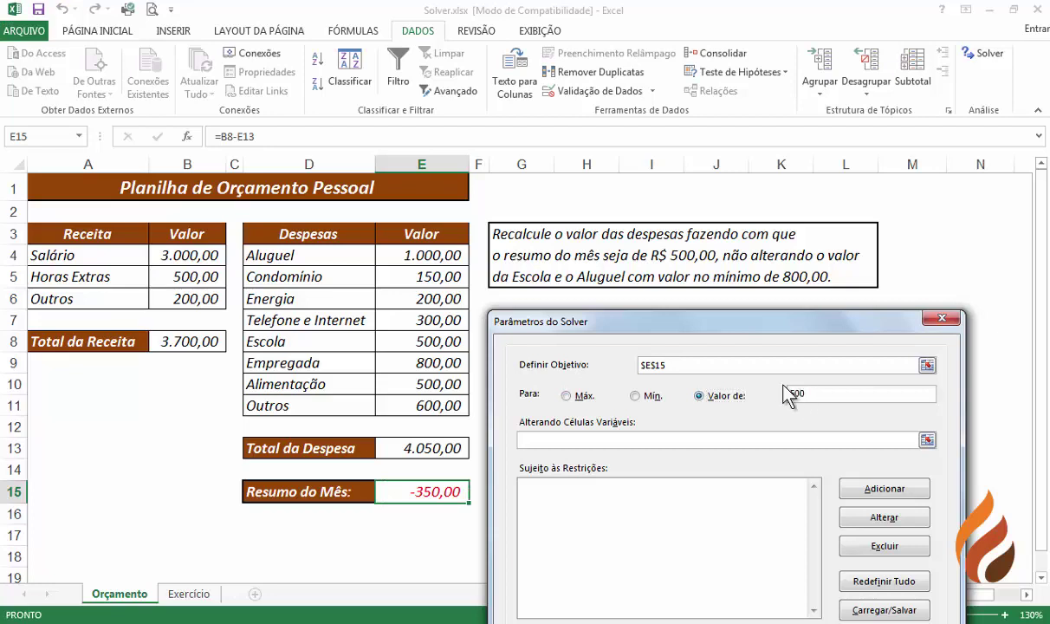
left_click(555, 439)
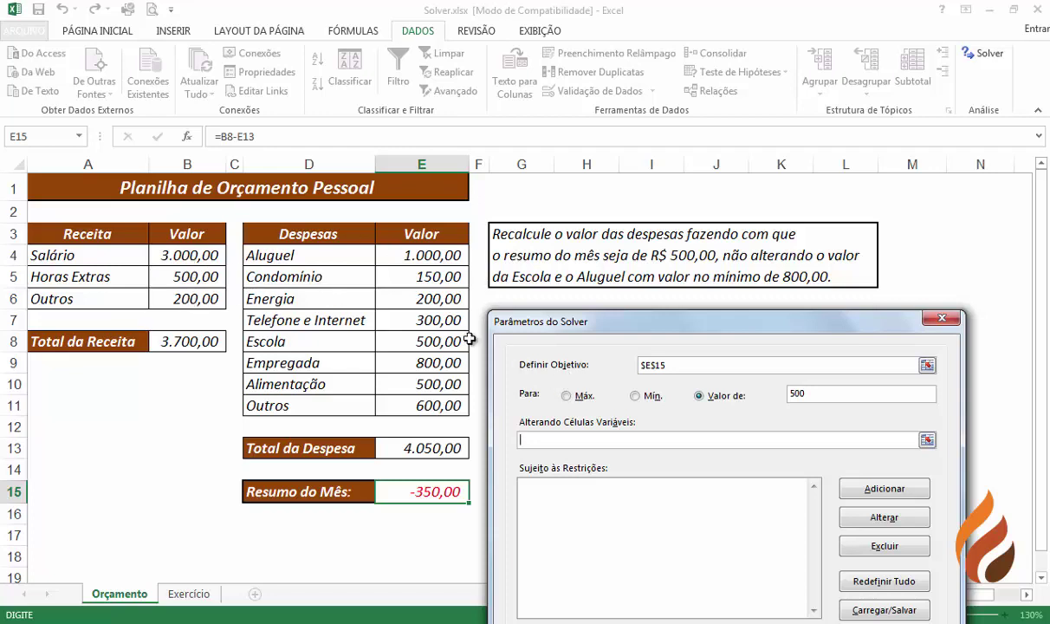
left_click_drag(433, 252, 428, 398)
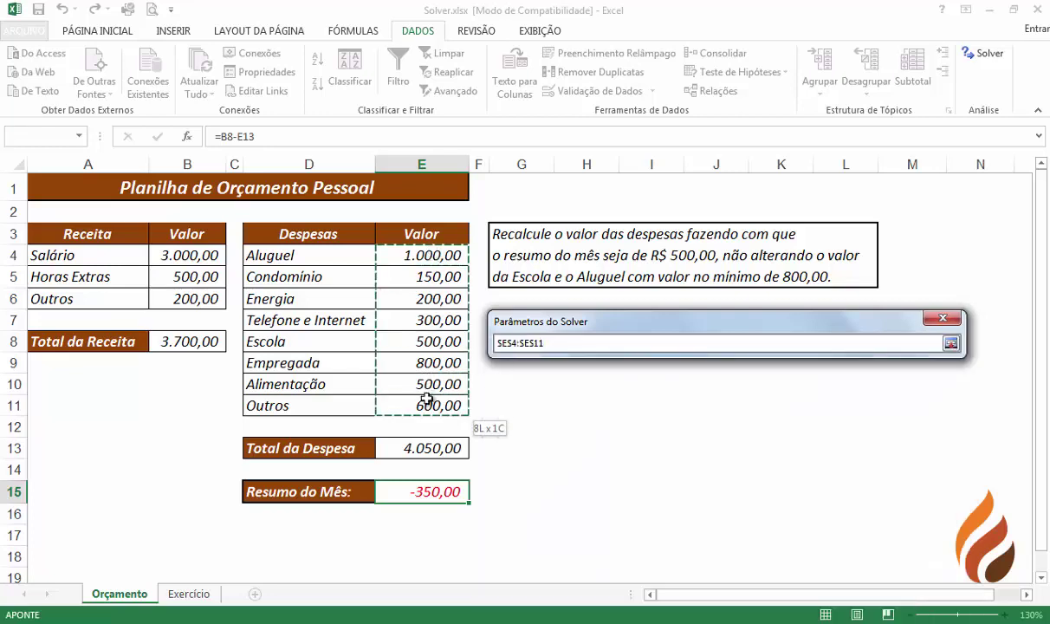
left_click_drag(427, 397, 427, 398)
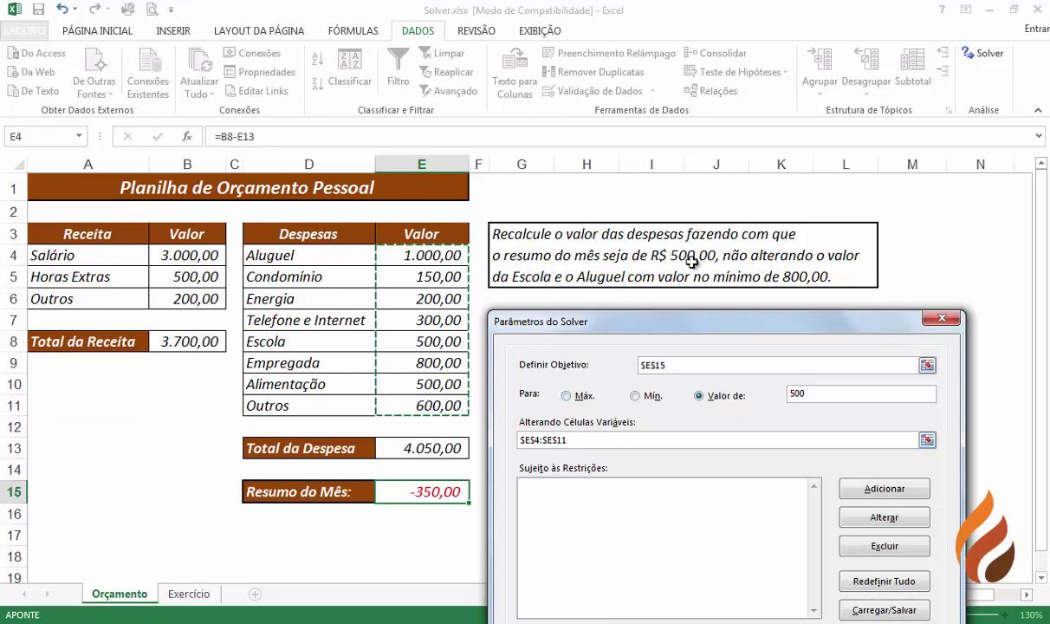
- Add a Solver constraint that keeps the Escola expense in cell E8 equal to 500
left_click(867, 490)
left_click_drag(750, 501, 728, 347)
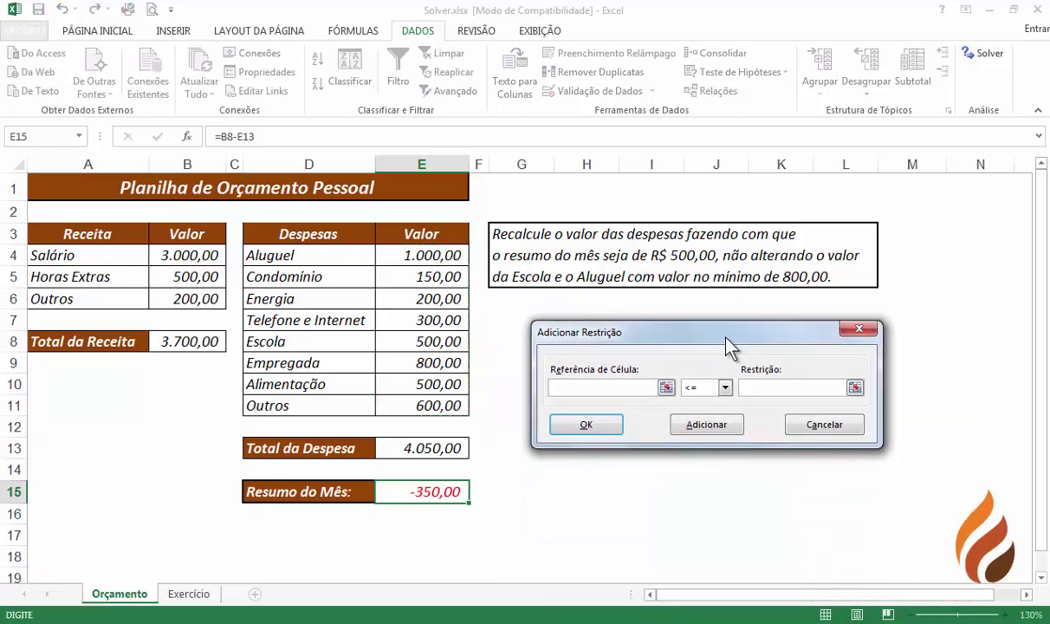
left_click(413, 343)
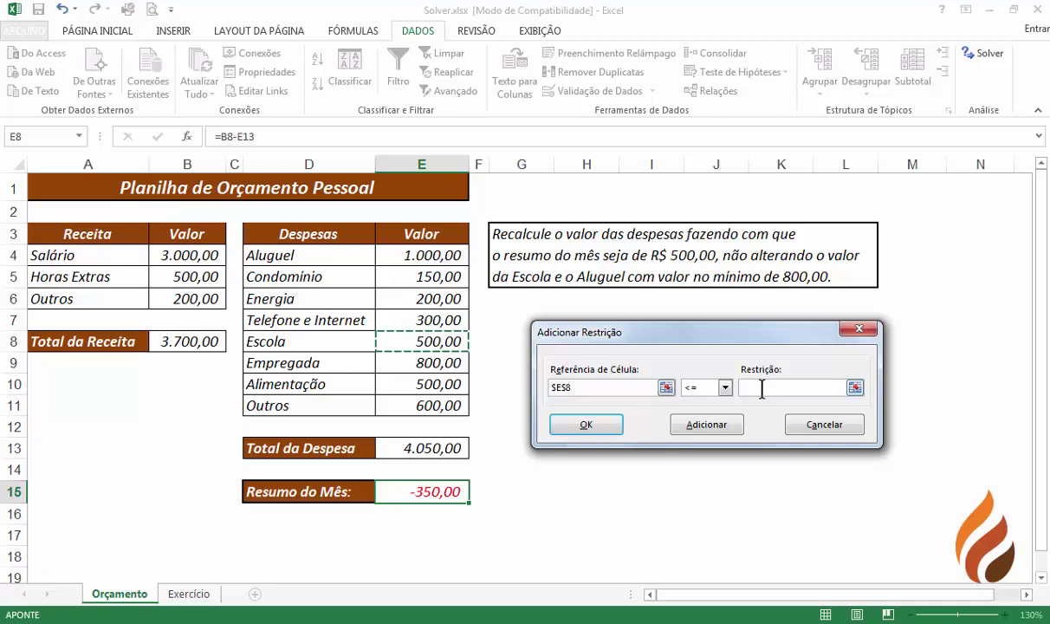
left_click(724, 388)
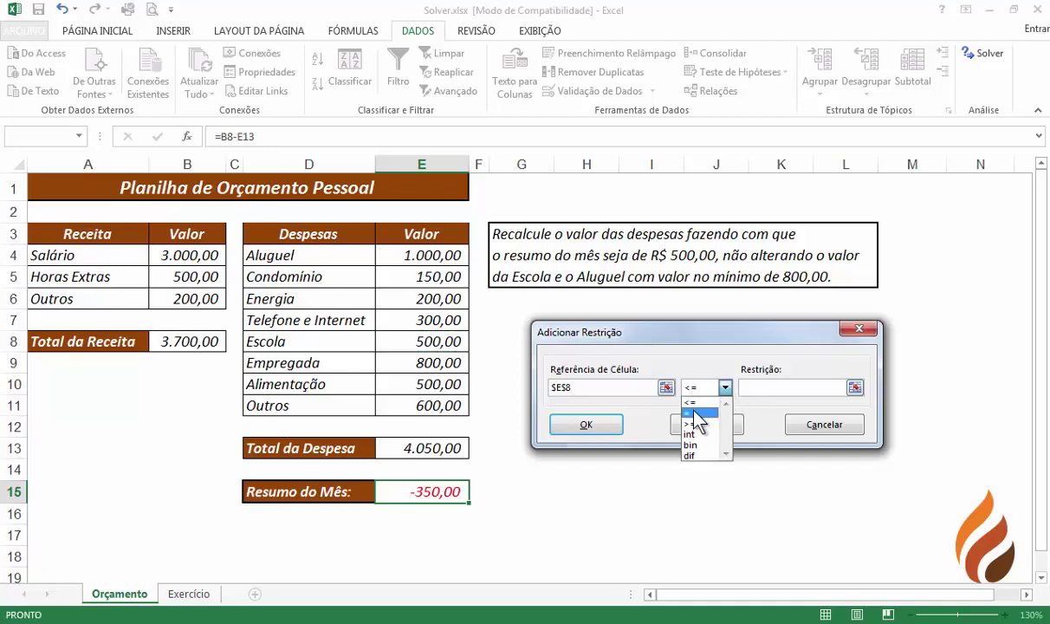
left_click(694, 412)
left_click(759, 387)
type("500")
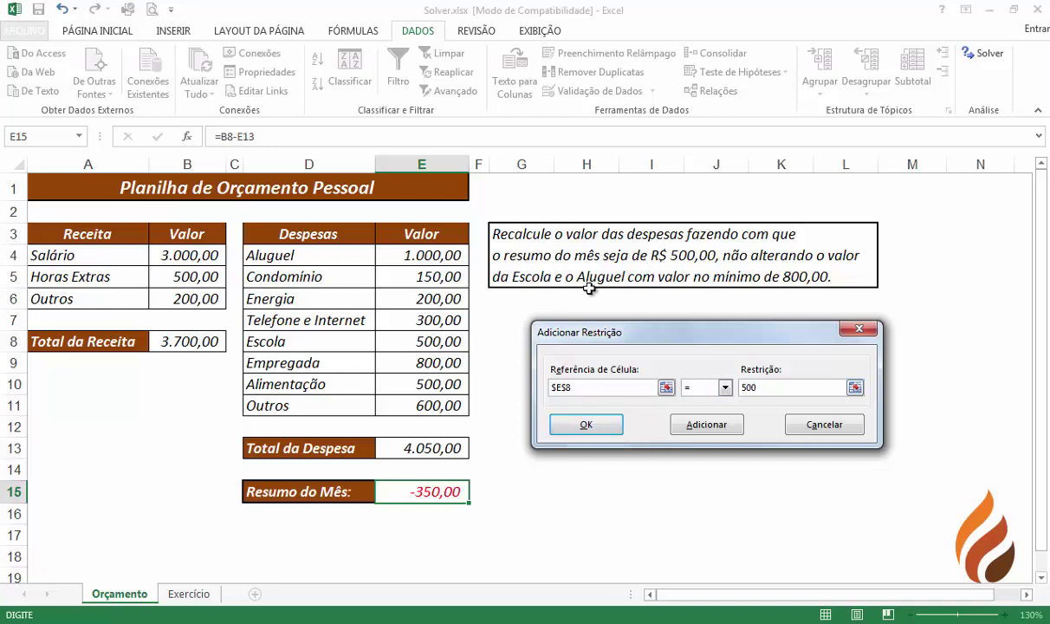
left_click(700, 425)
- Add a Solver constraint requiring the Aluguel expense in cell E4 to be >= 800
left_click(425, 252)
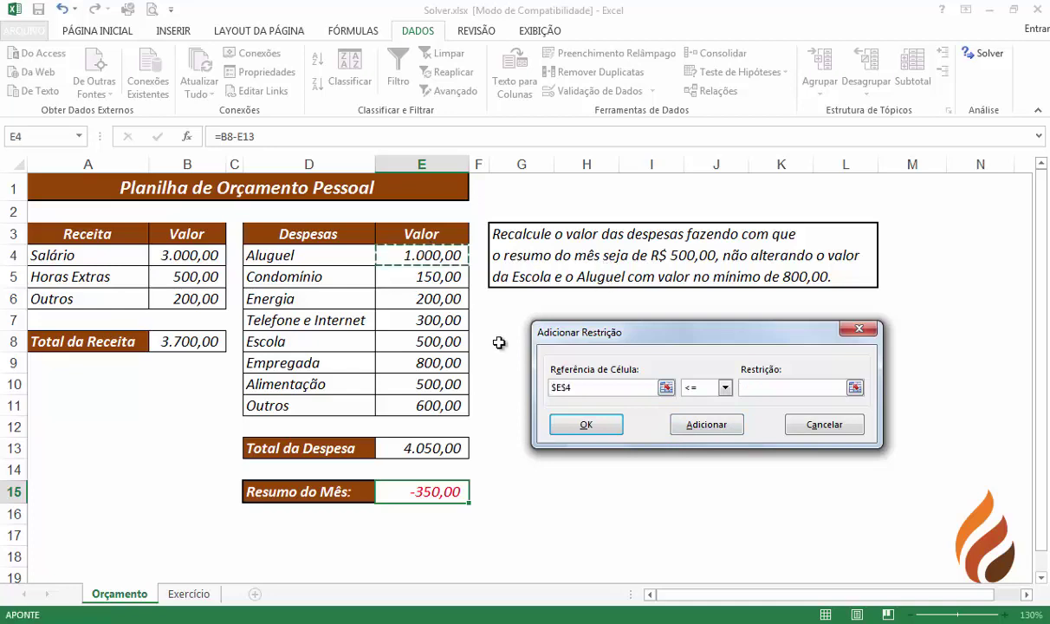
left_click(725, 389)
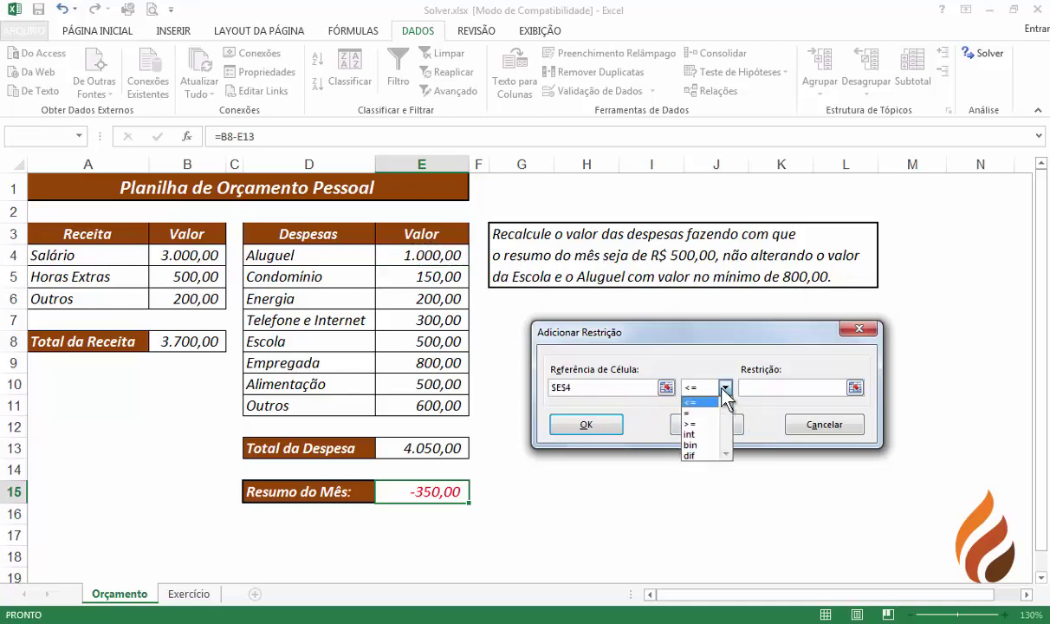
left_click(704, 422)
type("800")
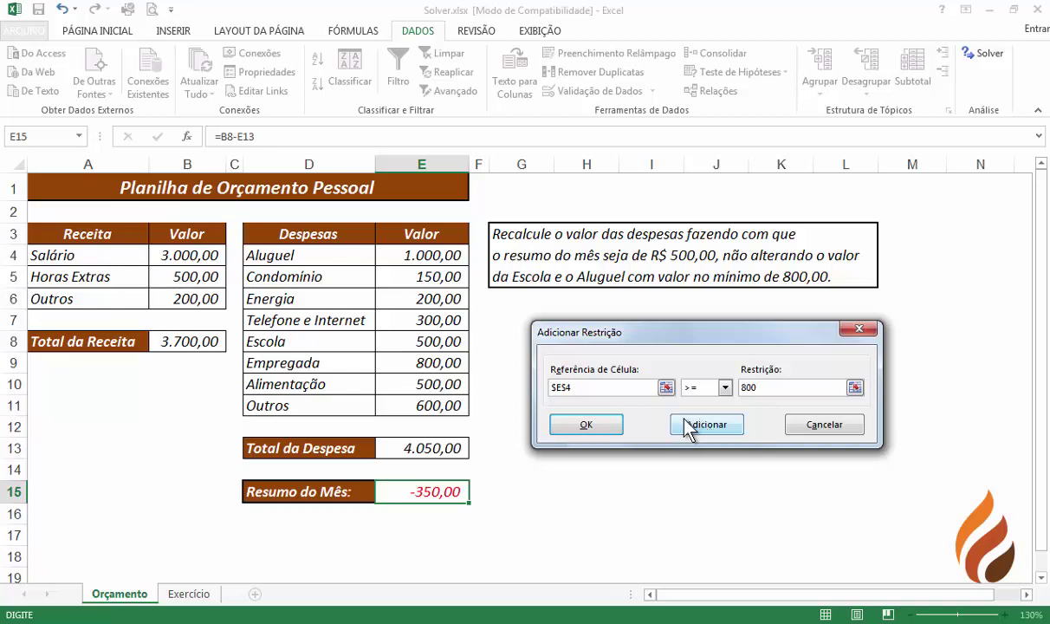
left_click(588, 425)
- Solve the budget model and keep the Solver solution, including a Resposta report
left_click_drag(624, 149, 663, 90)
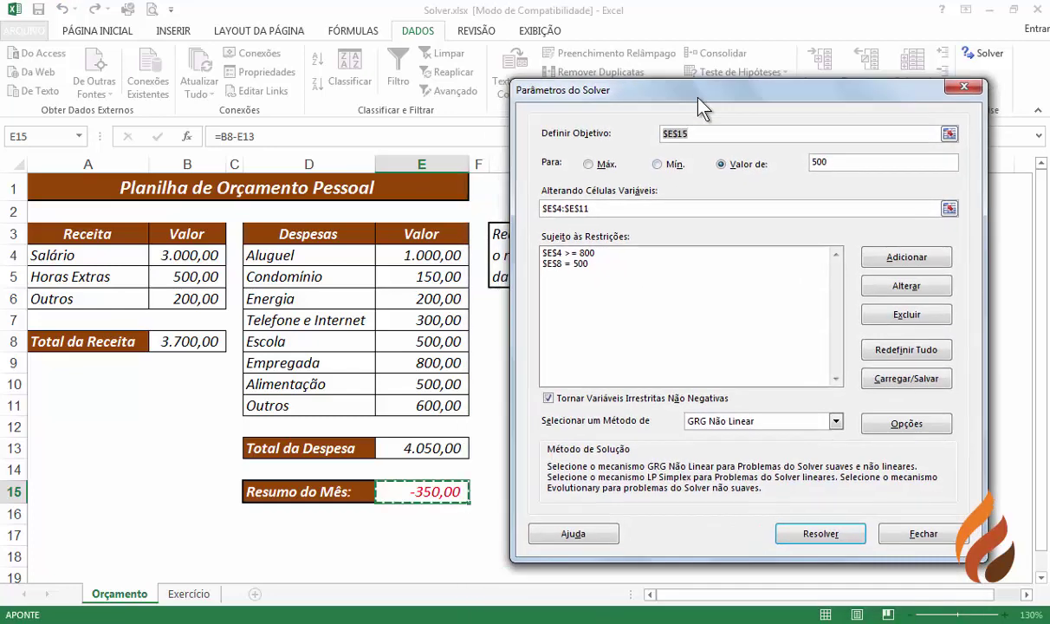
left_click(803, 541)
left_click_drag(431, 162, 620, 227)
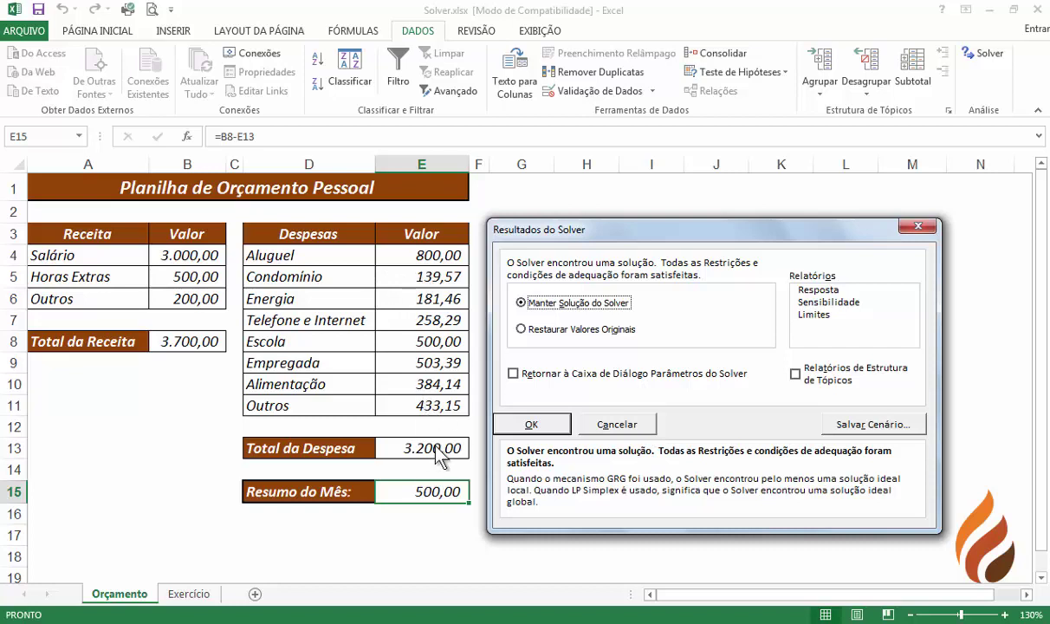
left_click(829, 292)
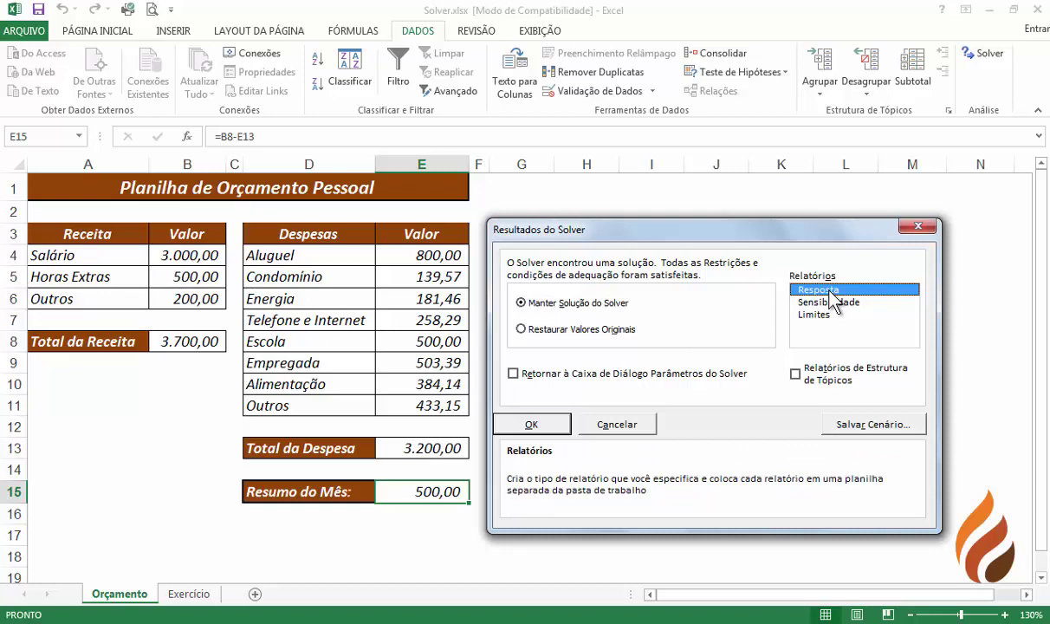
left_click(533, 423)
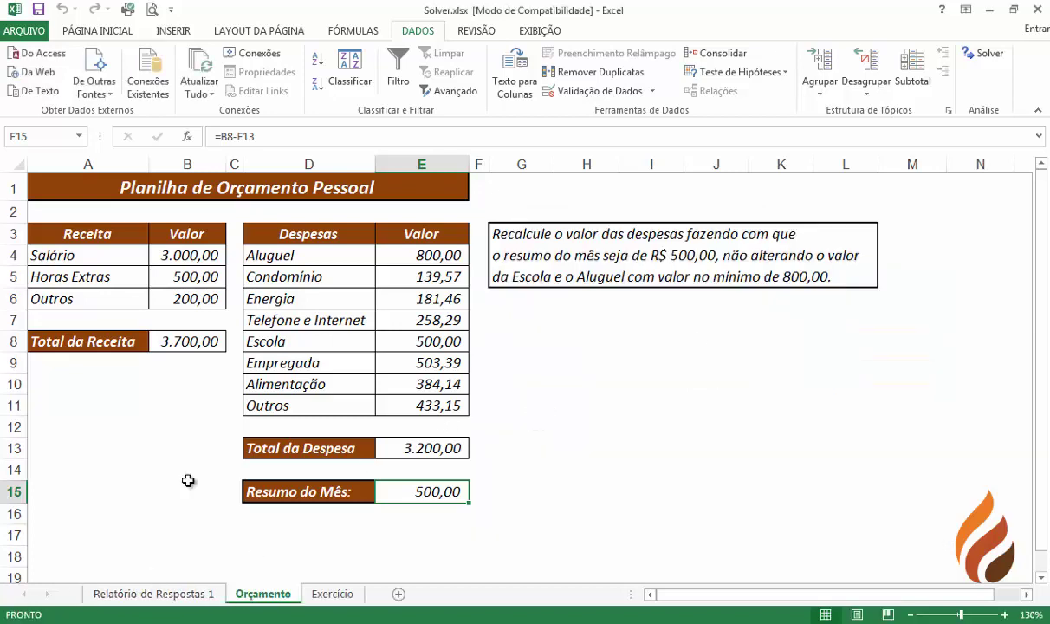
- Examine the answer report's variable cells and constraints, comparing the original expense values with the Orçamento sheet
left_click(161, 593)
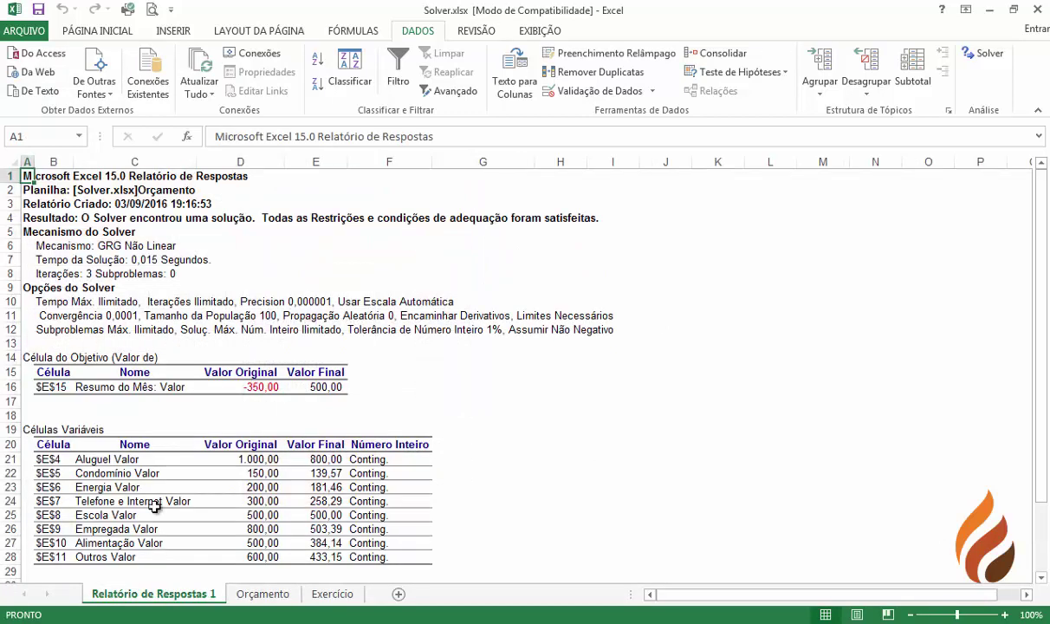
scroll(214, 351, "down", 2)
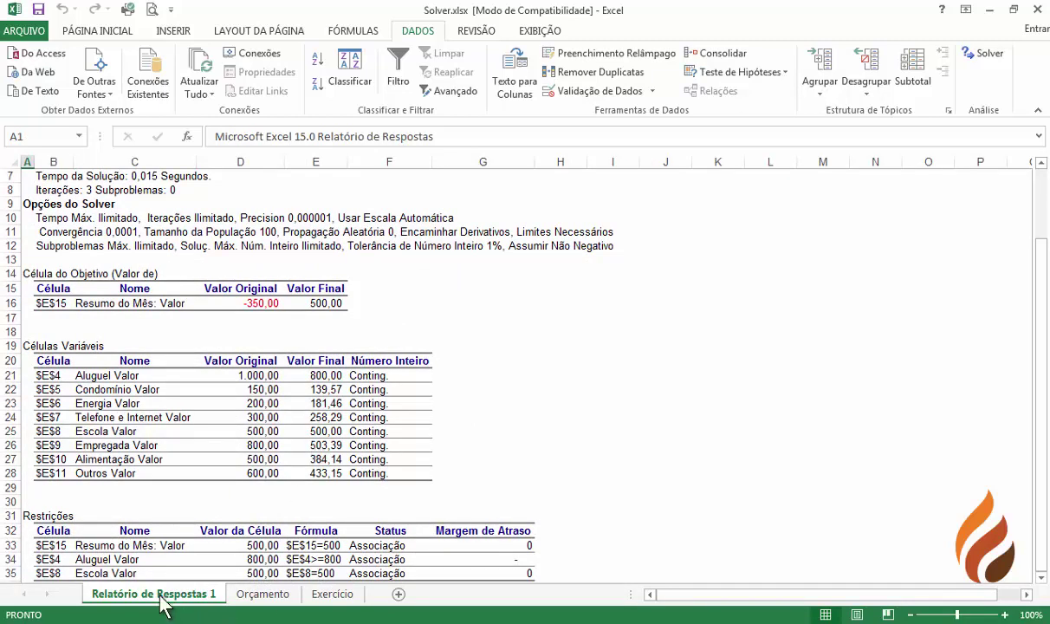
left_click(265, 596)
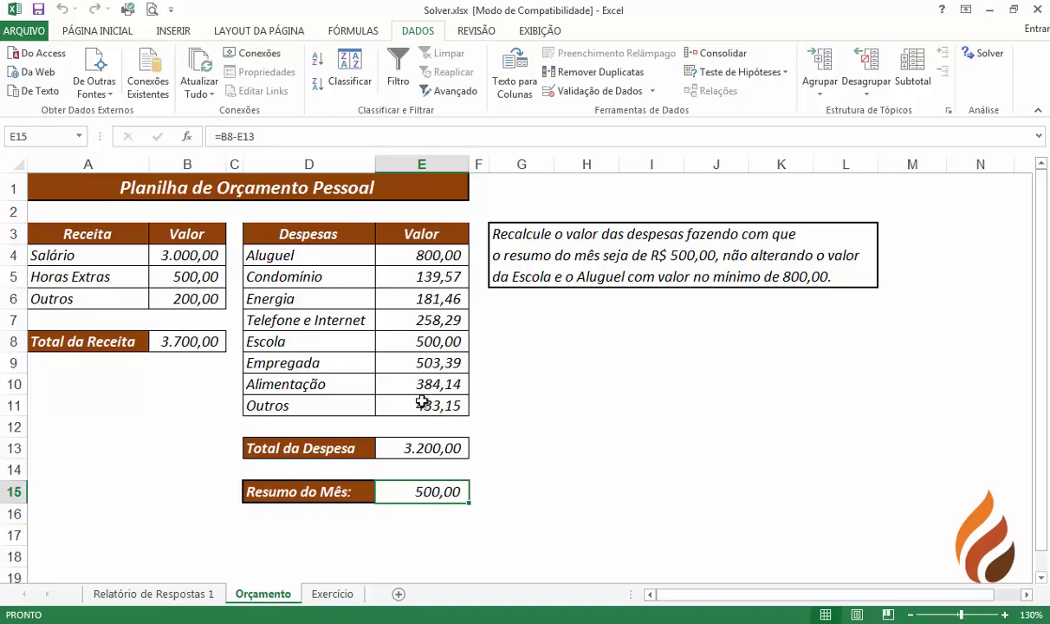
left_click(161, 595)
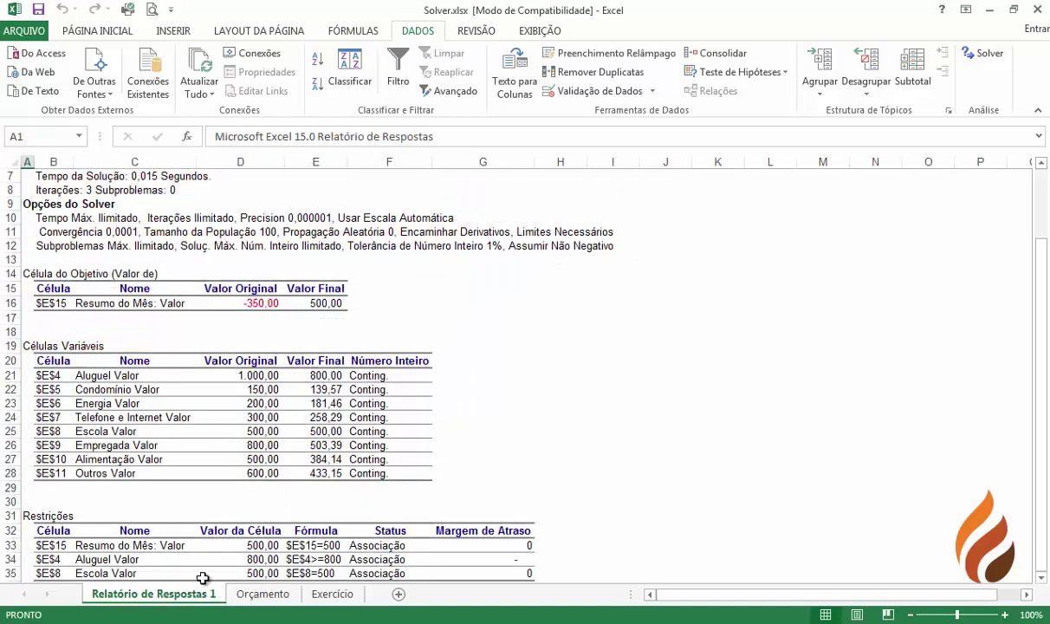
left_click(275, 376)
left_click_drag(274, 390, 265, 468)
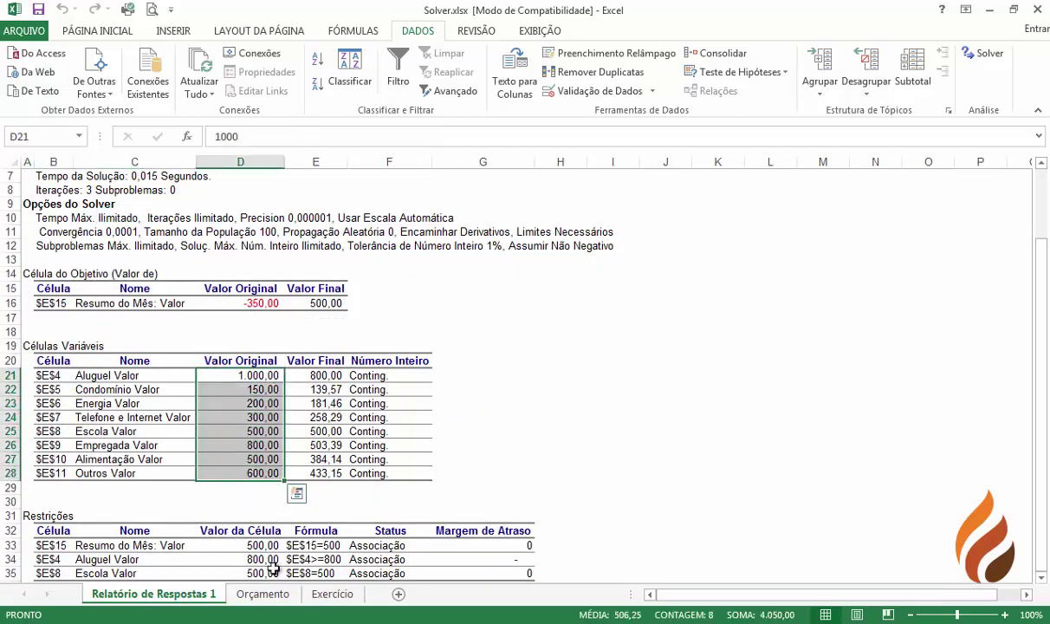
- Review the recalculated expense values on the Orçamento sheet and open the Exercício sheet
left_click(262, 594)
left_click_drag(410, 257, 413, 402)
left_click(410, 256)
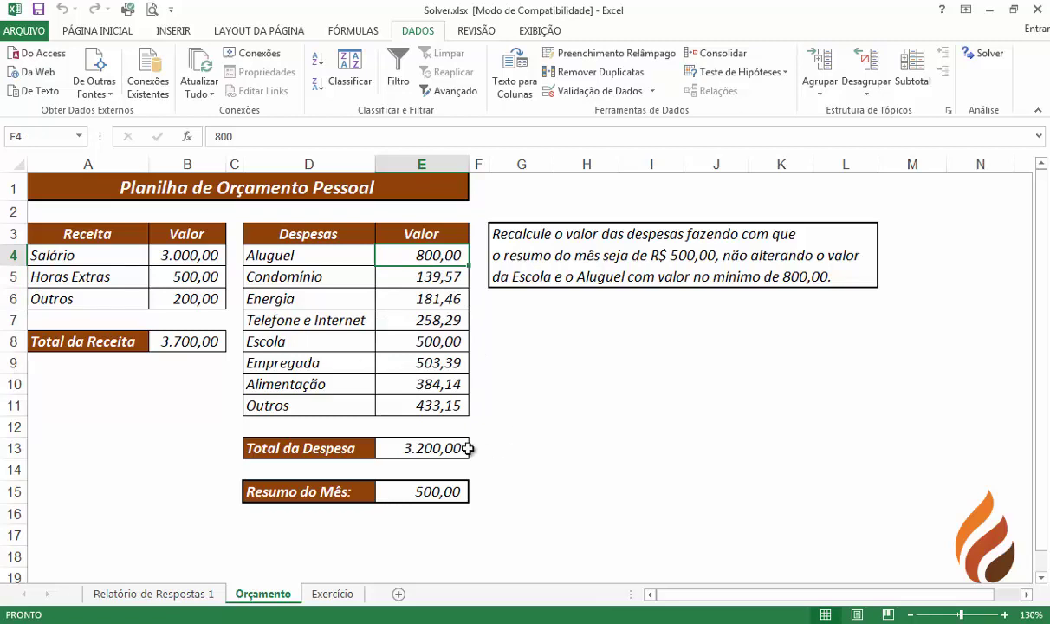
left_click(334, 595)
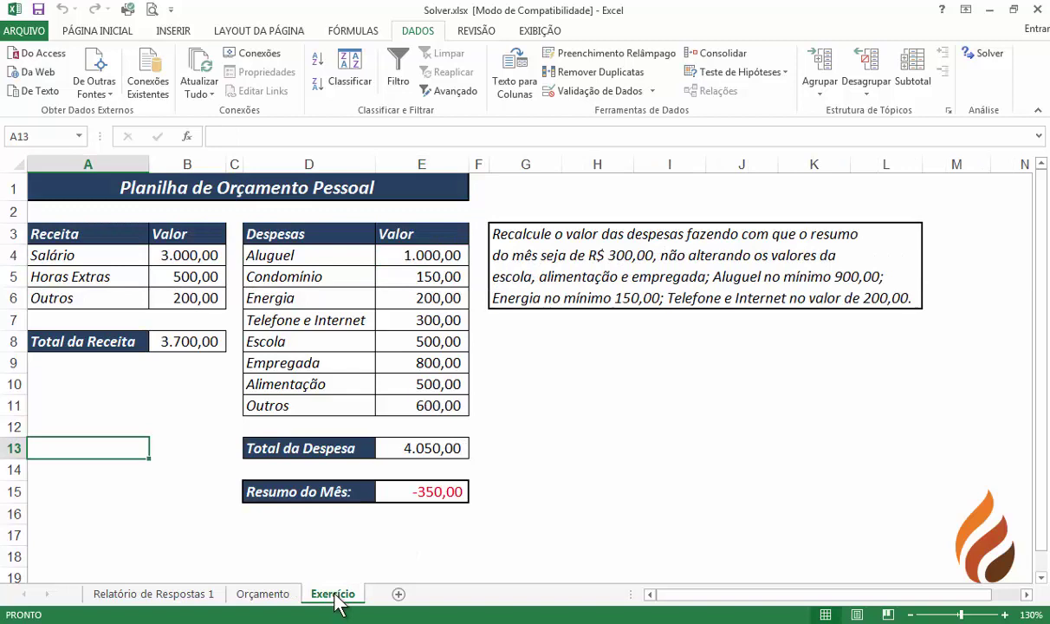